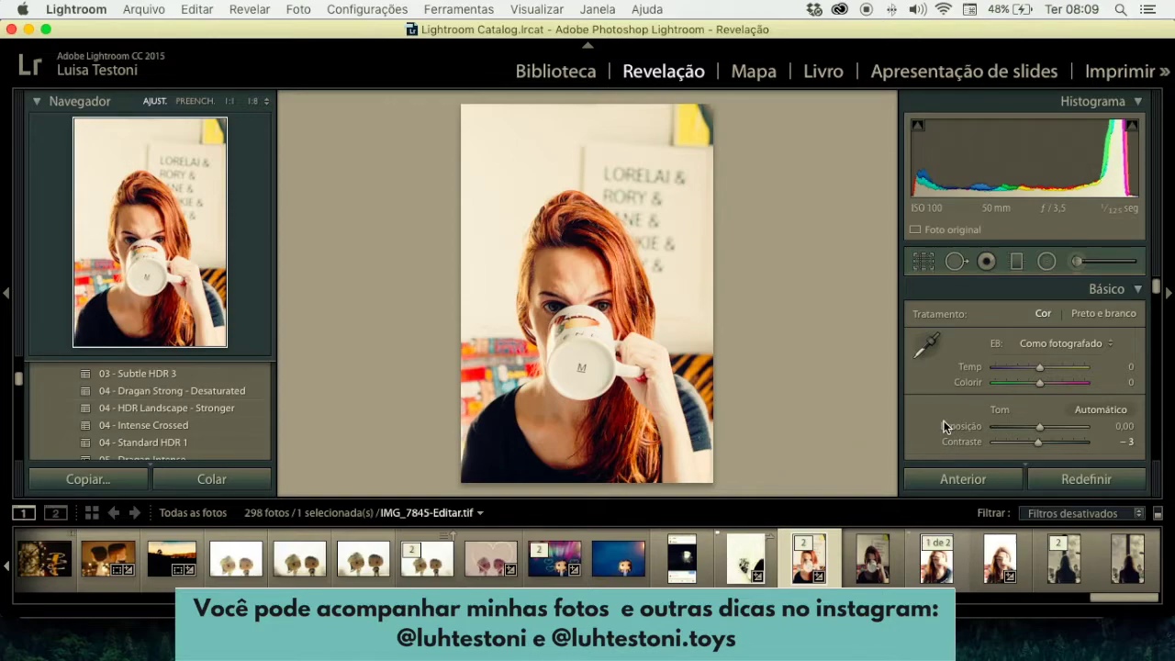
- Compare high contrast with Contrast at -100, then return Contrast to 0
mouse_move(1038, 442)
mouse_down()
mouse_move(1065, 441)
mouse_move(1043, 443)
mouse_up()
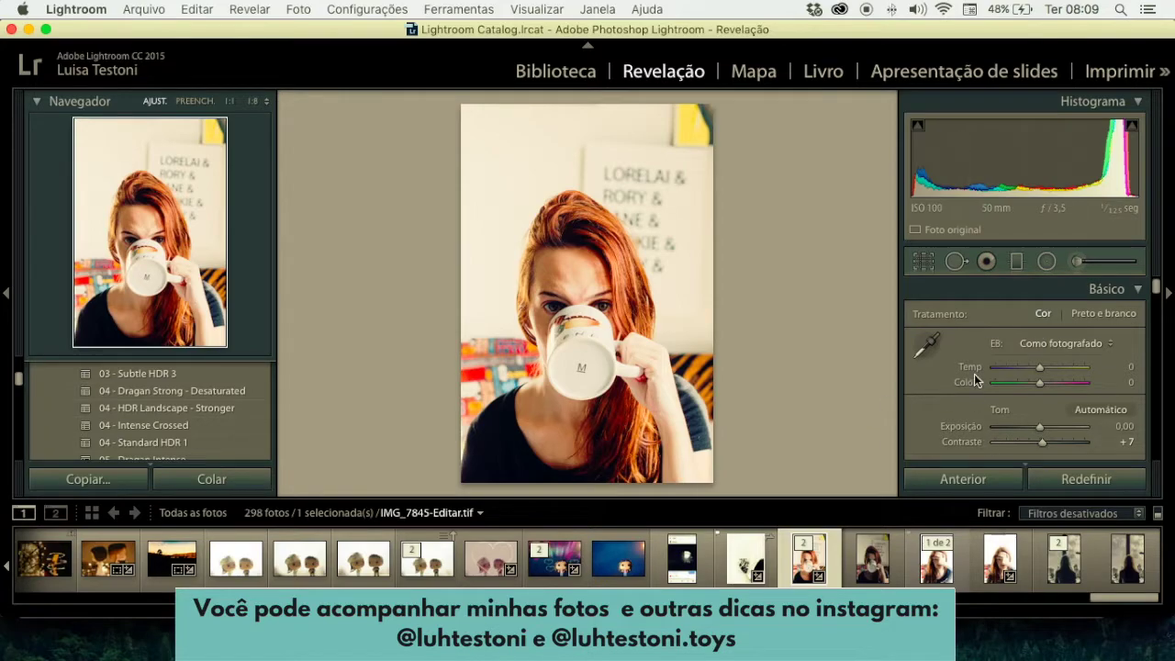
scroll(964, 377, down, 3)
mouse_move(1041, 338)
mouse_down()
mouse_move(986, 334)
mouse_move(1076, 339)
mouse_move(1013, 347)
mouse_up()
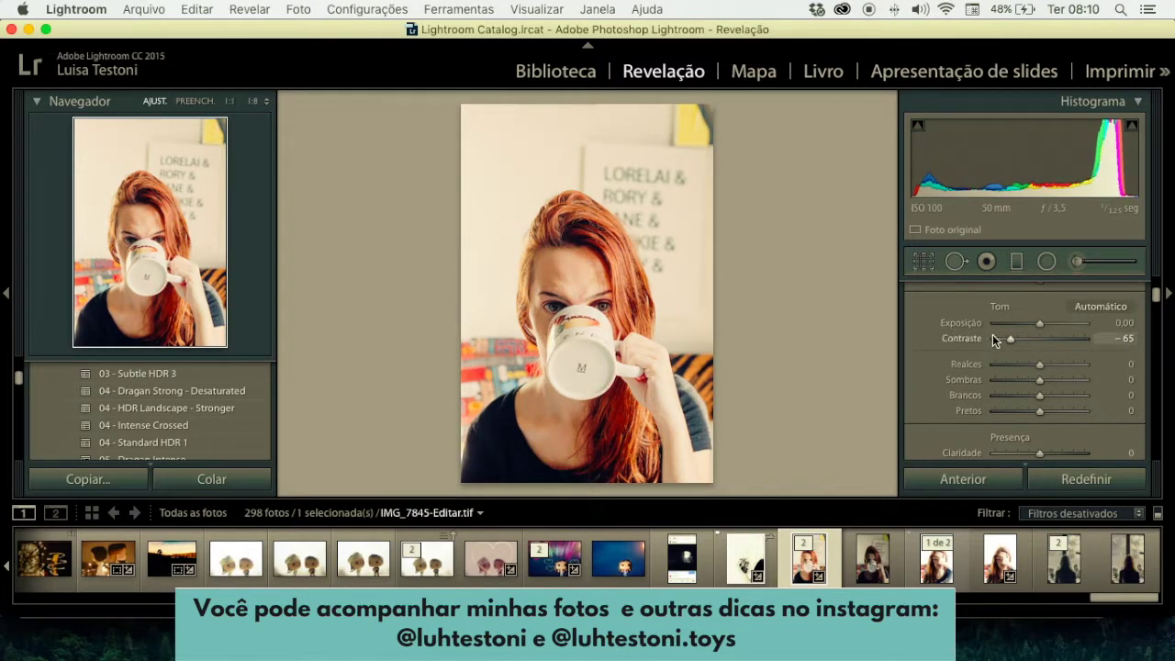
mouse_move(1010, 339)
mouse_down()
mouse_move(1077, 338)
mouse_move(996, 341)
mouse_move(1077, 347)
mouse_move(1011, 346)
mouse_move(1038, 347)
mouse_up()
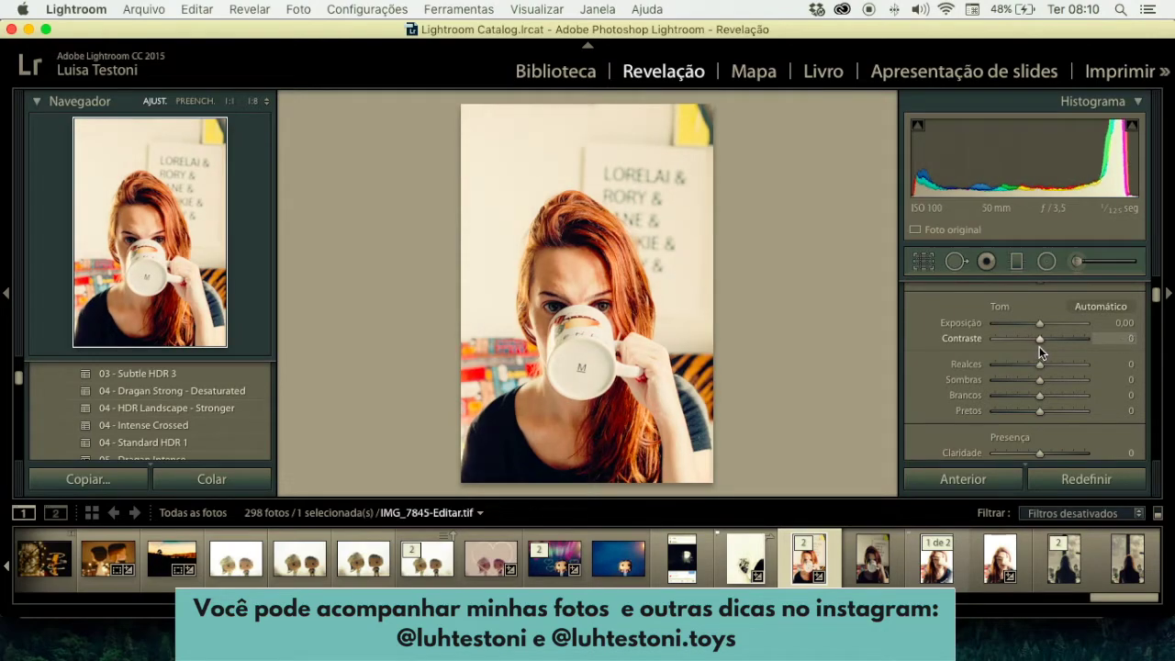
- In the Basic panel, set Whites to +7 and Blacks to +8
scroll(1020, 368, down, 2)
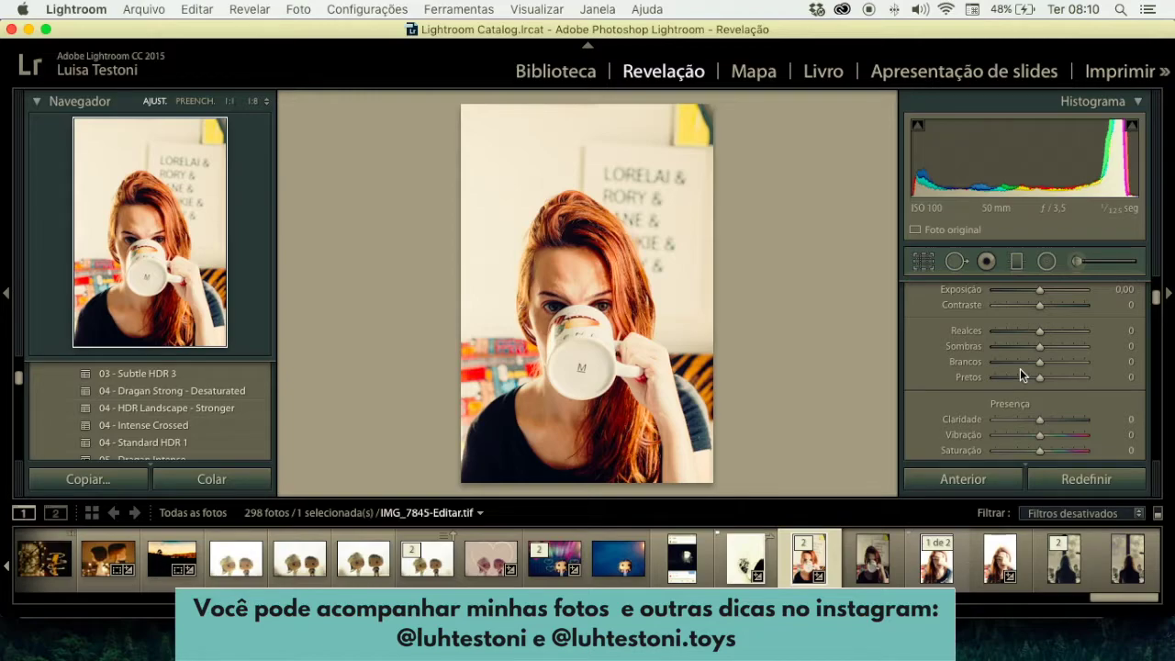
mouse_move(1041, 378)
mouse_down()
mouse_move(1005, 377)
mouse_move(1079, 384)
mouse_move(1009, 383)
mouse_move(1067, 384)
mouse_move(1023, 383)
mouse_up()
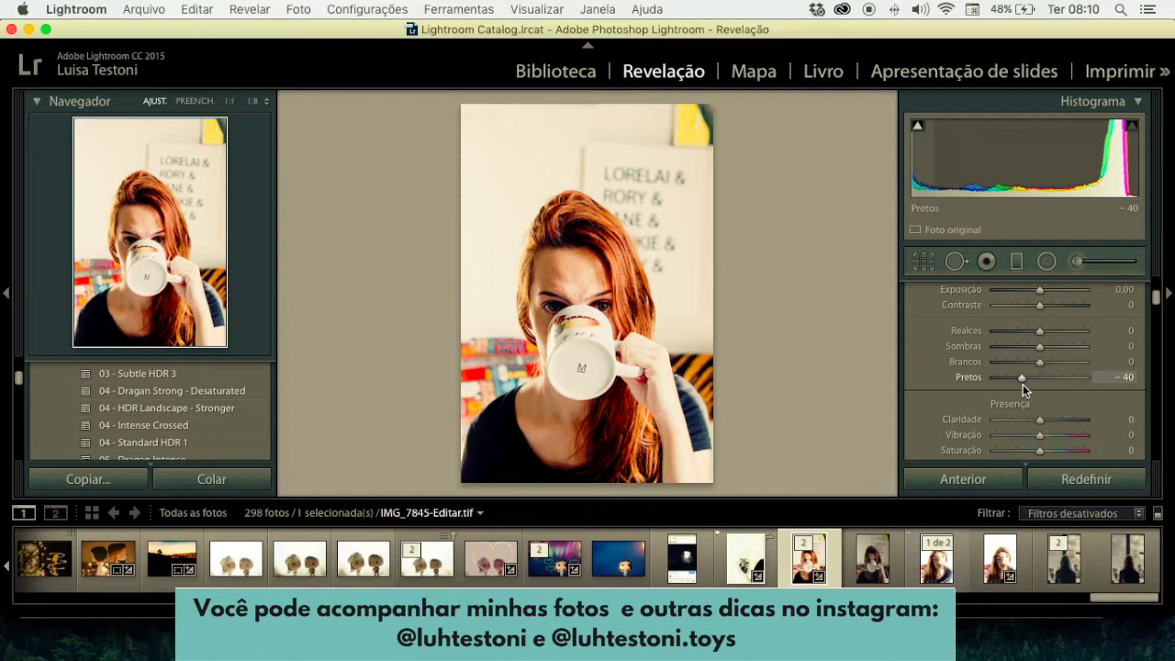
mouse_move(1023, 384)
mouse_down()
mouse_move(1012, 384)
mouse_move(1076, 383)
mouse_move(1028, 381)
mouse_move(1069, 382)
mouse_move(1042, 386)
mouse_move(1062, 380)
mouse_move(1022, 358)
mouse_move(1082, 358)
mouse_move(998, 362)
mouse_move(1098, 376)
mouse_move(982, 377)
mouse_move(1043, 376)
mouse_move(987, 361)
mouse_move(1043, 364)
mouse_up()
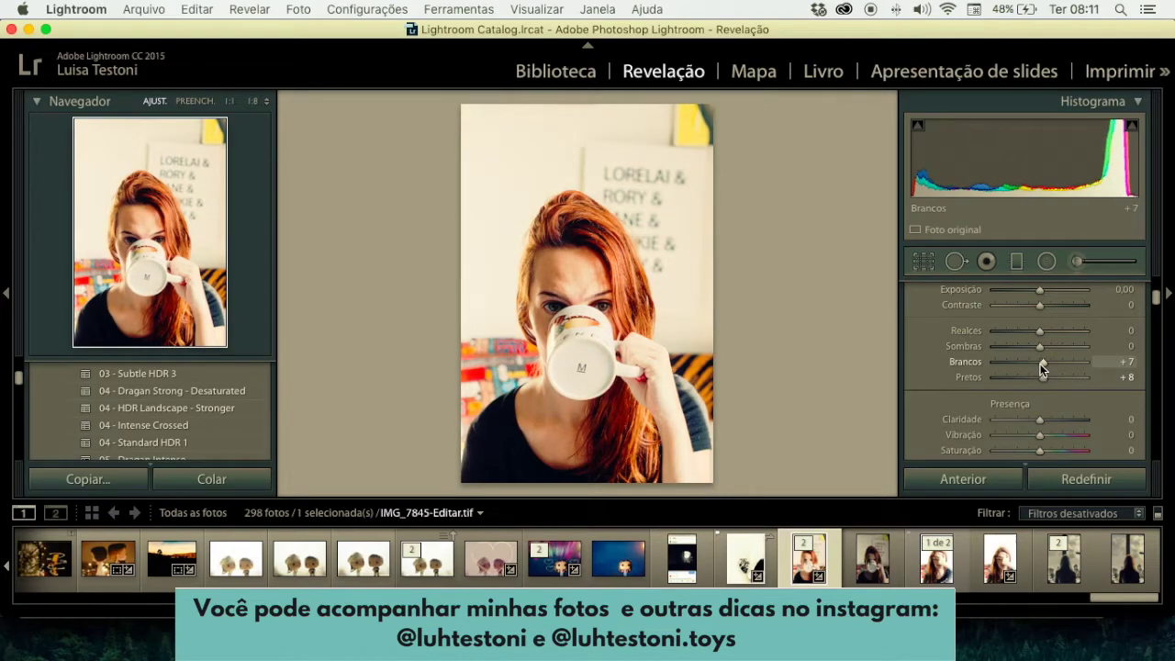
scroll(991, 393, down, 3)
- Show the Tone Curve panel via the panel context menu and set its Darks to -3
scroll(990, 393, down, 2)
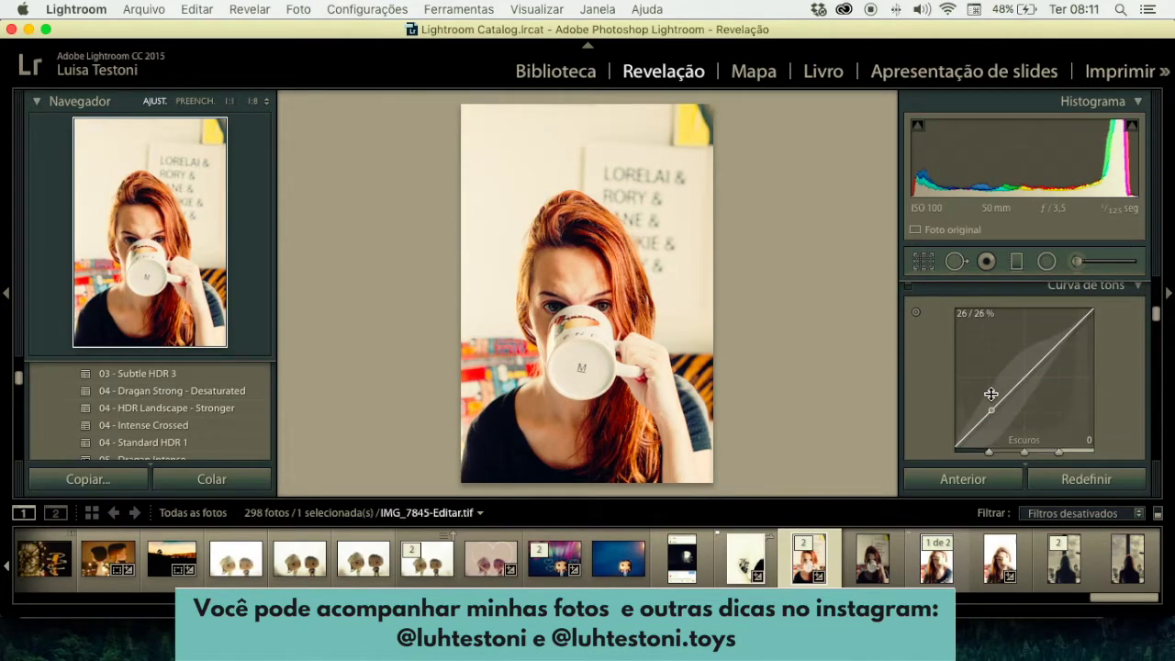
scroll(1000, 390, up, 2)
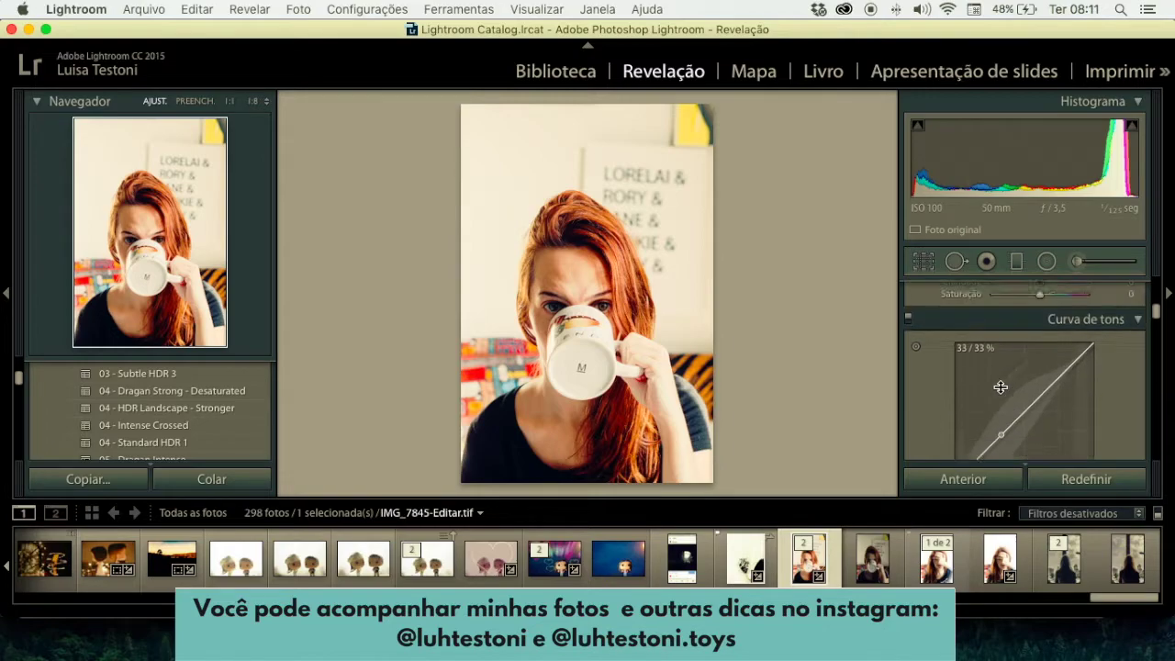
scroll(1000, 388, up, 3)
scroll(1000, 386, down, 4)
scroll(992, 402, down, 1)
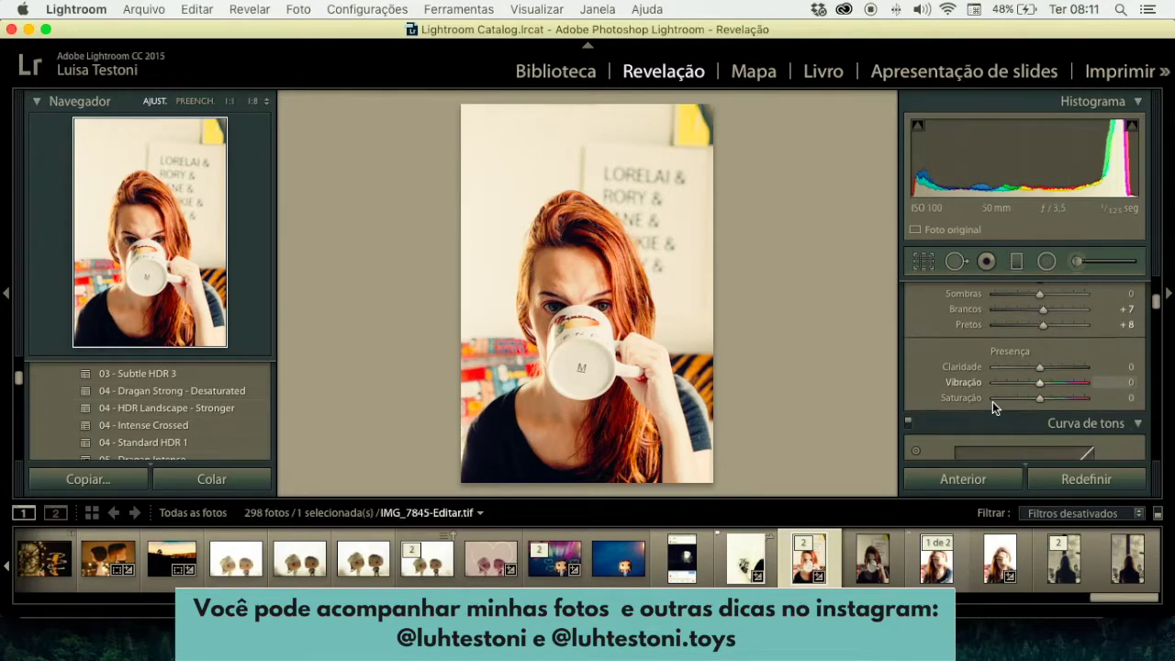
right_click(992, 423)
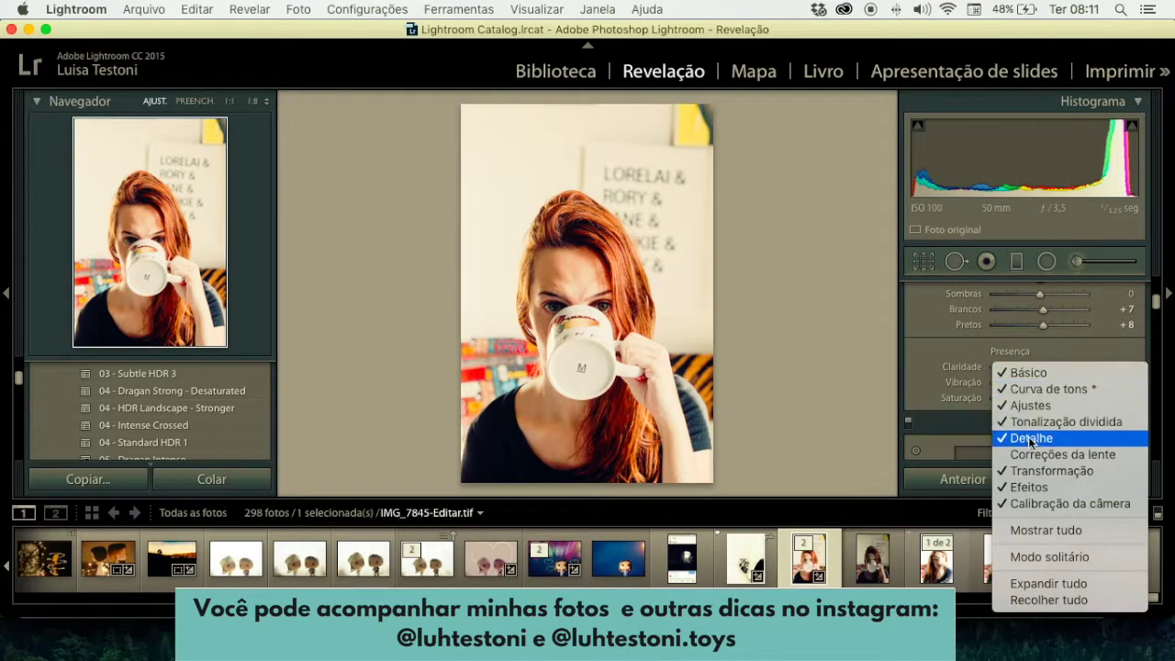
click(930, 423)
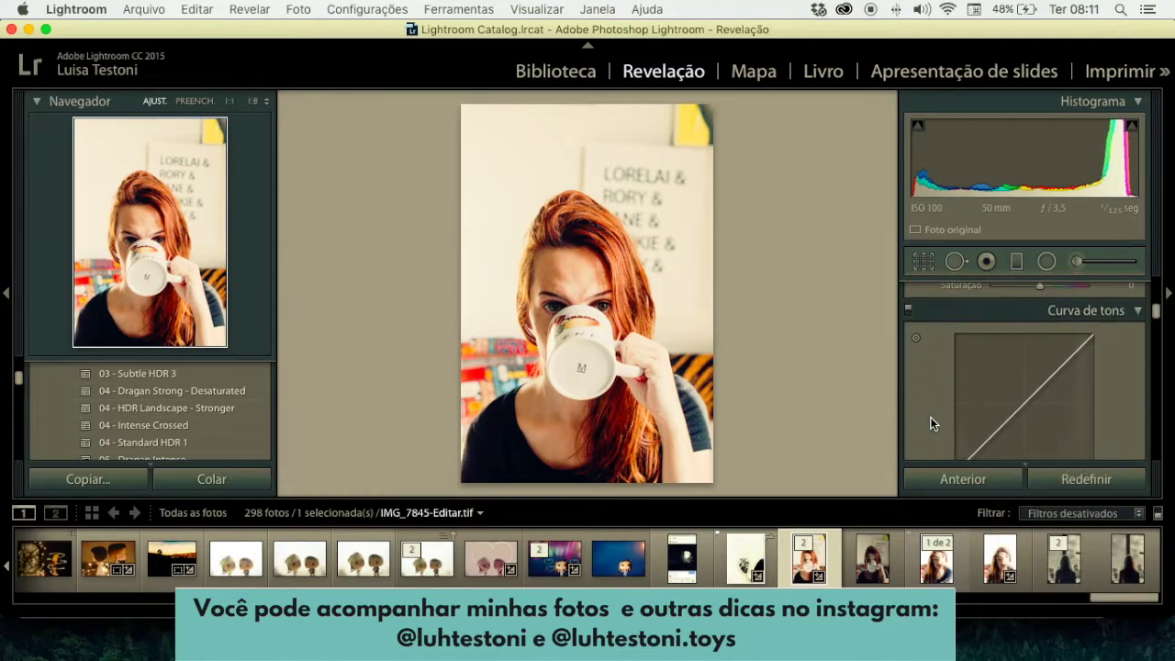
drag(1019, 358, 1020, 369)
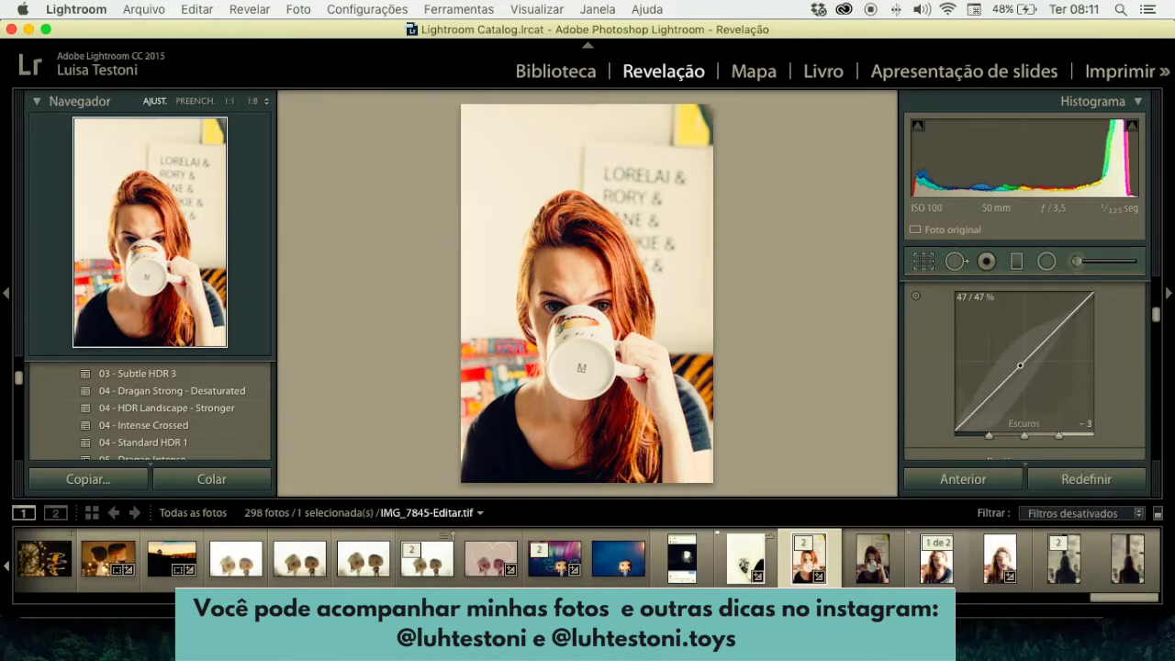
- Shift the tone curve's region split points and set Lights to -25, Darks to -11
drag(1041, 347, 1041, 353)
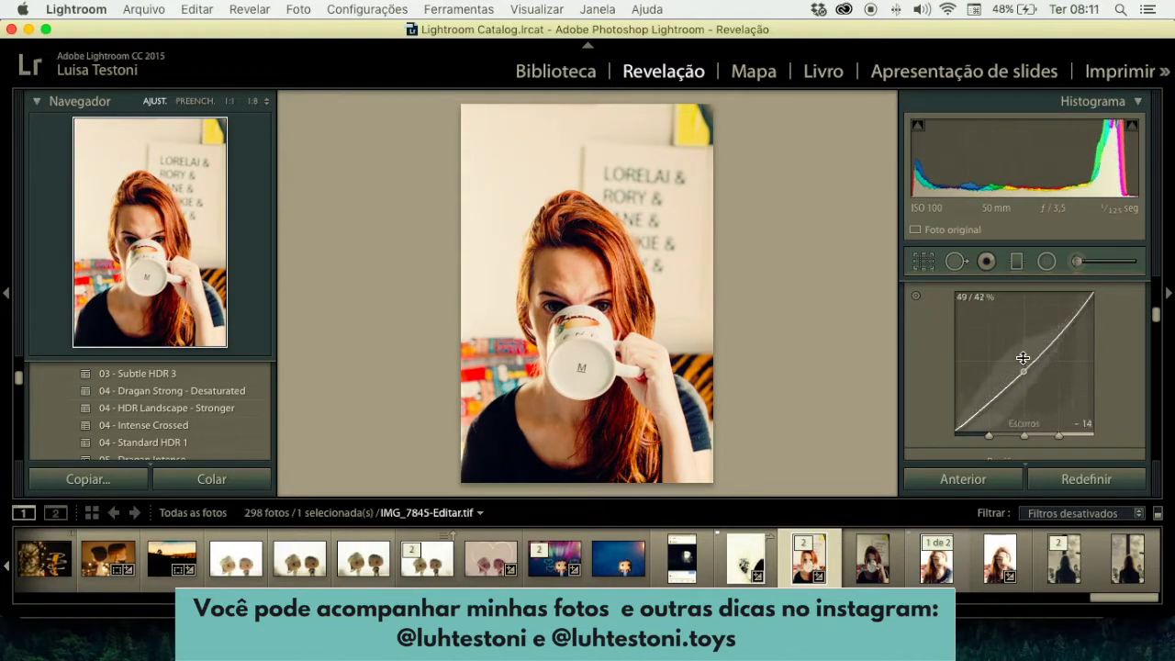
drag(1023, 367, 1021, 363)
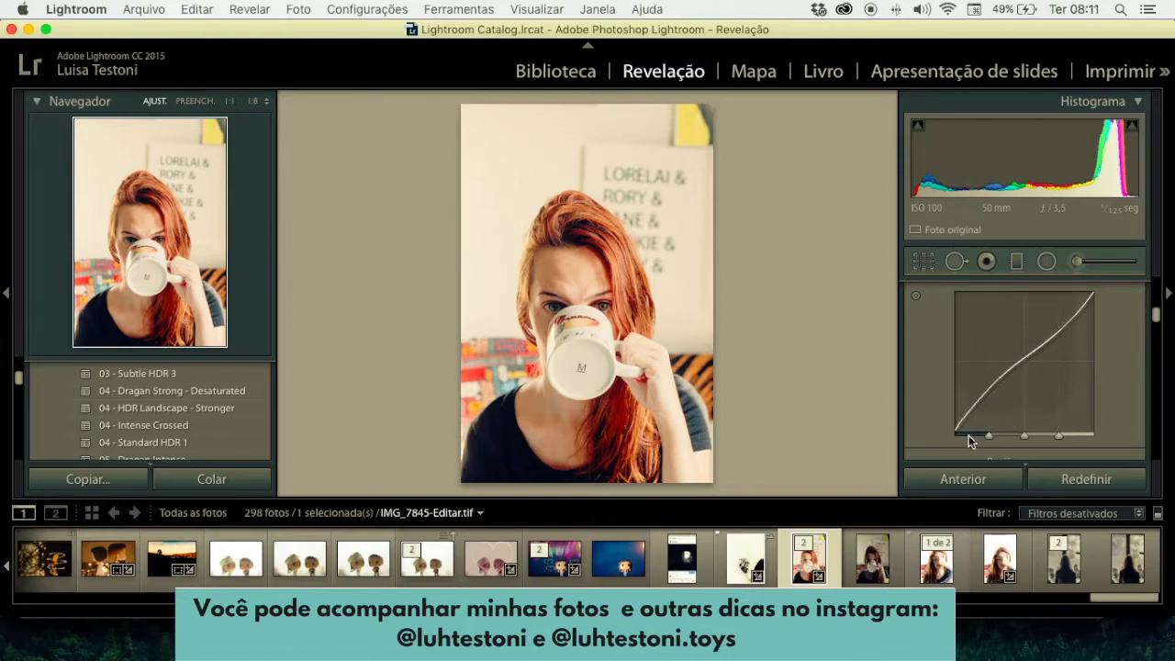
mouse_move(989, 435)
mouse_down()
mouse_move(1075, 434)
mouse_move(970, 433)
mouse_up()
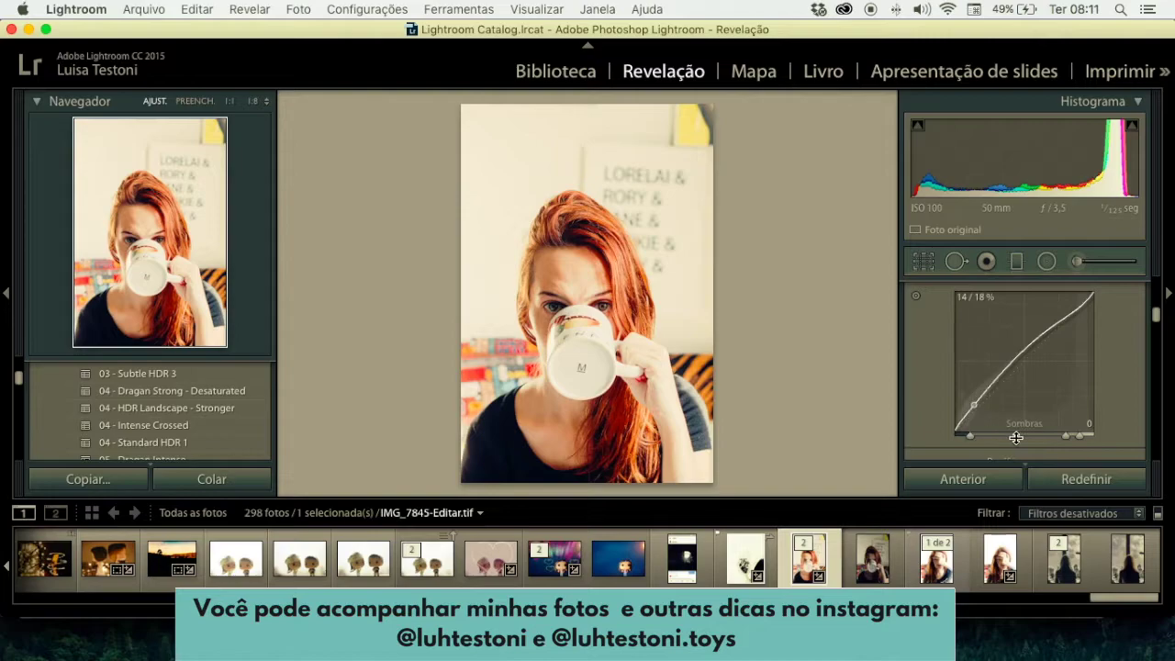
drag(1064, 435, 1011, 438)
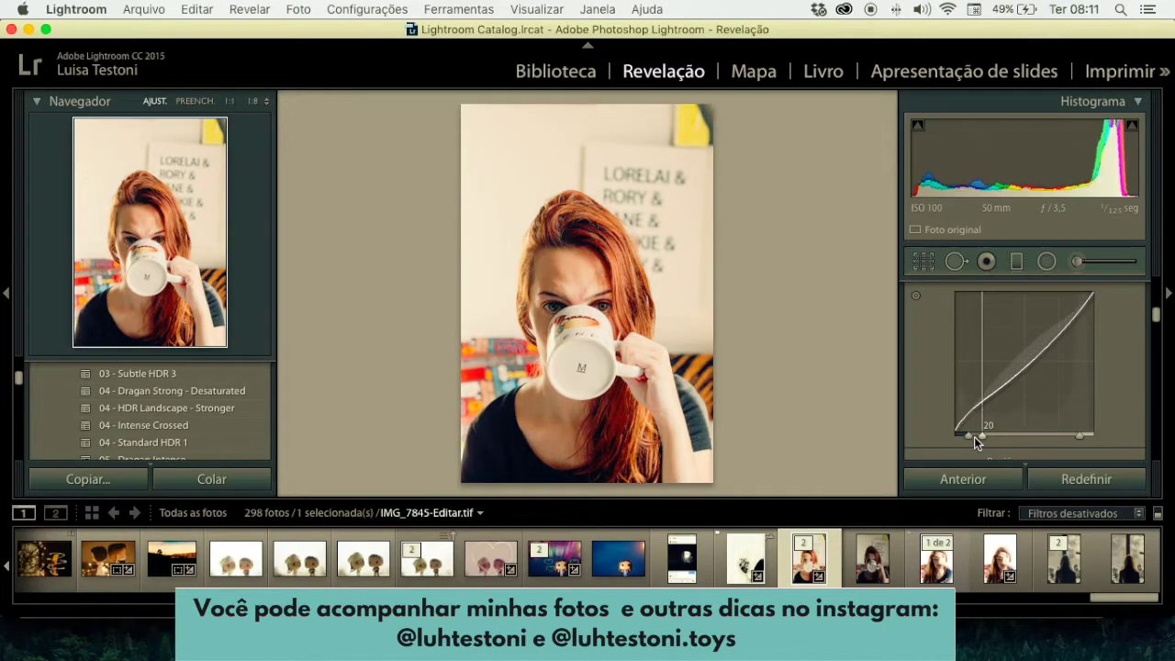
mouse_move(1079, 435)
mouse_down()
mouse_move(1007, 440)
mouse_move(1077, 441)
mouse_up()
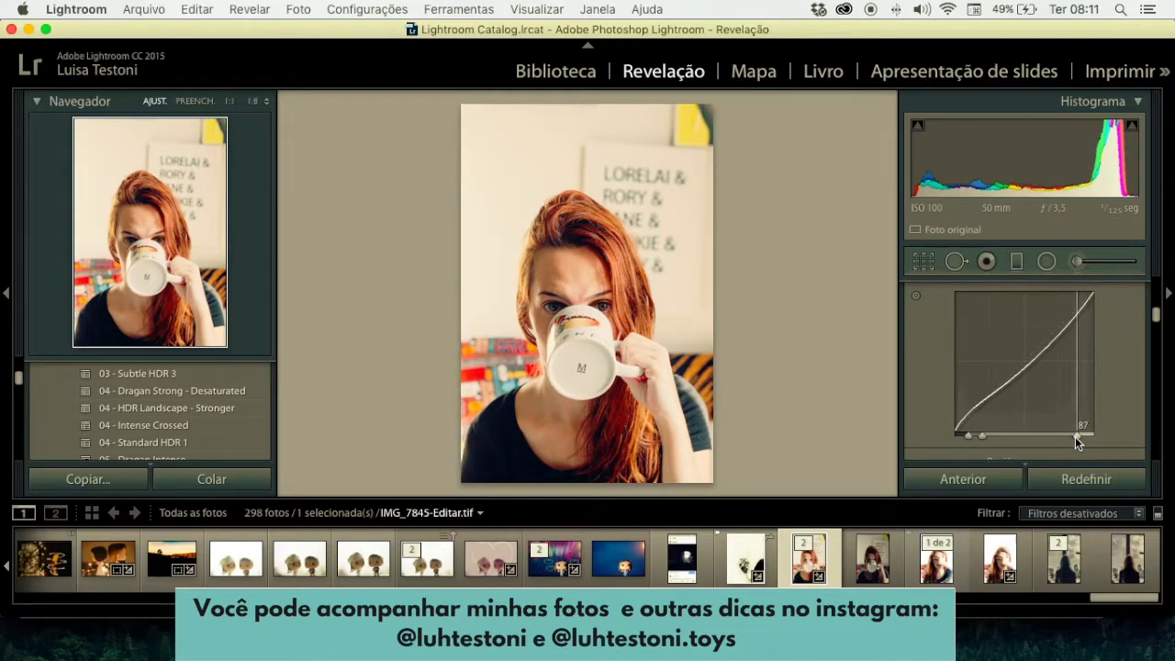
drag(985, 438, 1027, 436)
mouse_move(1026, 356)
mouse_down()
mouse_move(1038, 367)
mouse_move(1034, 339)
mouse_up()
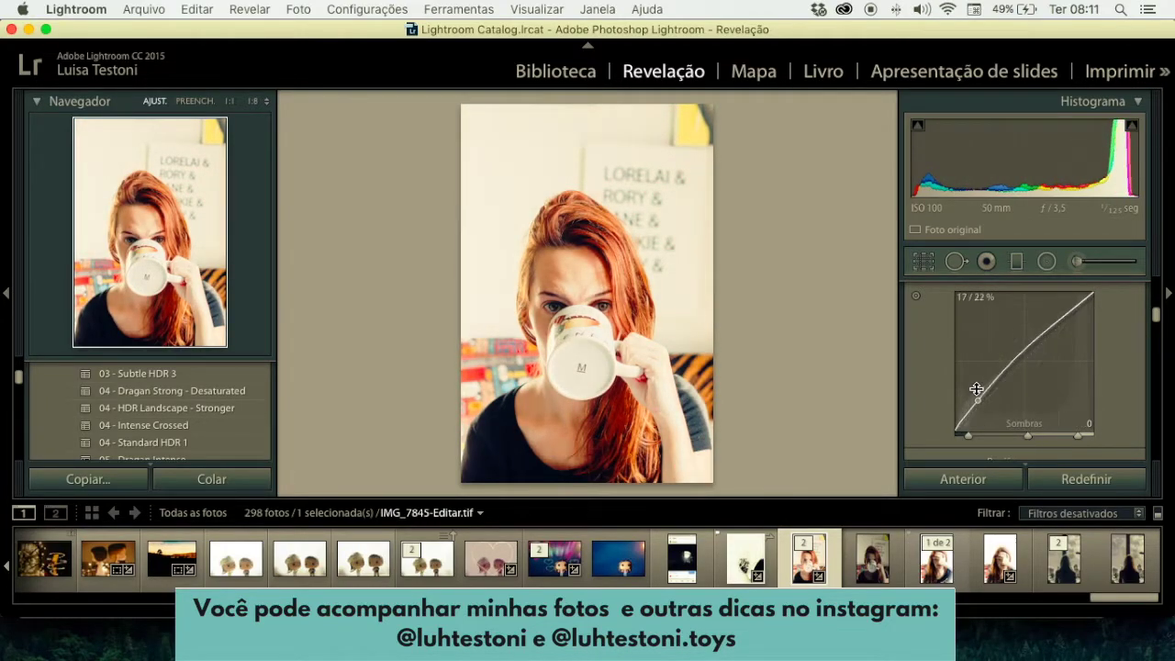
drag(986, 399, 1007, 381)
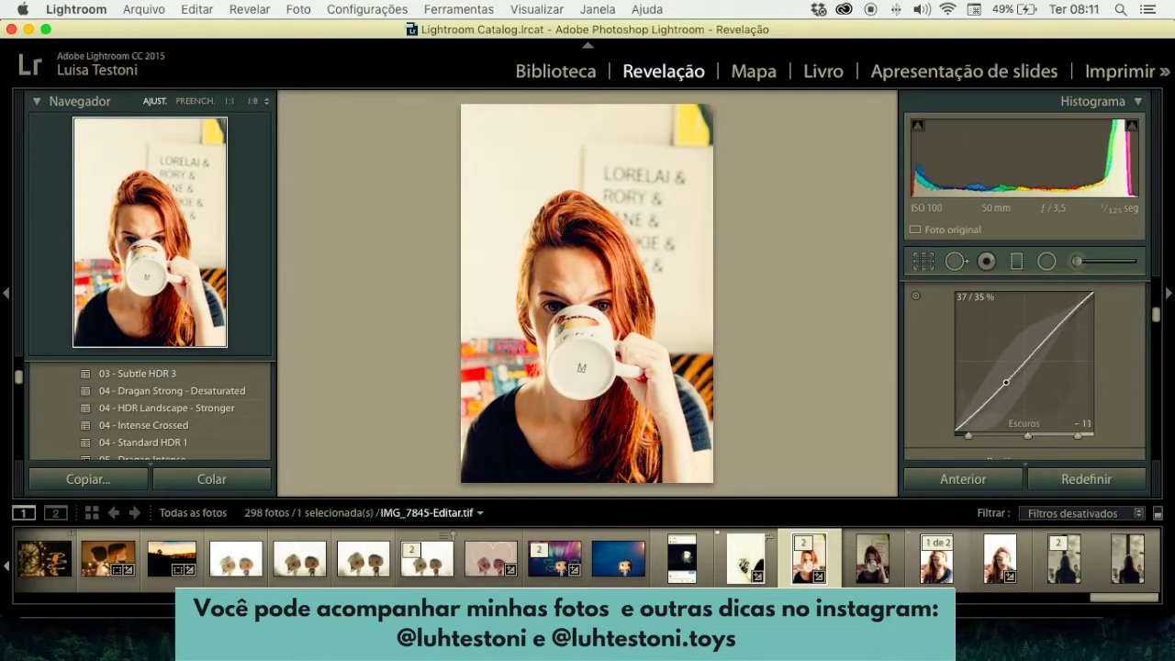
- Soften the tone curve with Darks at +4 and Lights at -17
drag(1038, 344, 1037, 367)
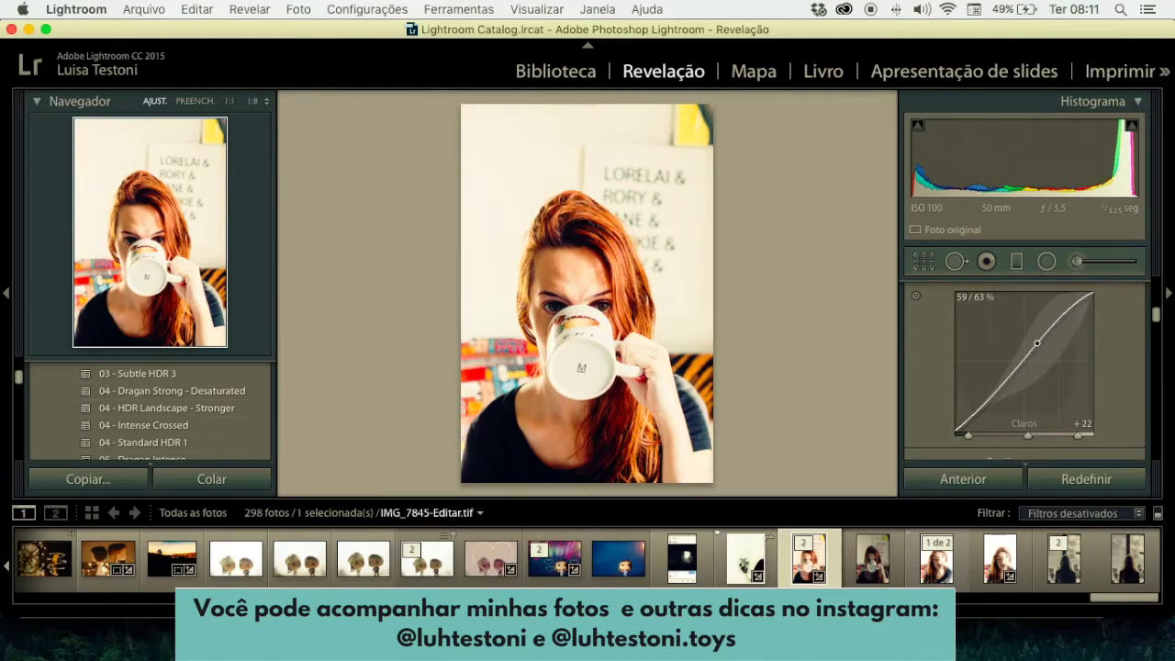
mouse_move(1006, 391)
mouse_down()
mouse_move(944, 401)
mouse_move(1000, 403)
mouse_move(995, 379)
mouse_move(995, 393)
mouse_up()
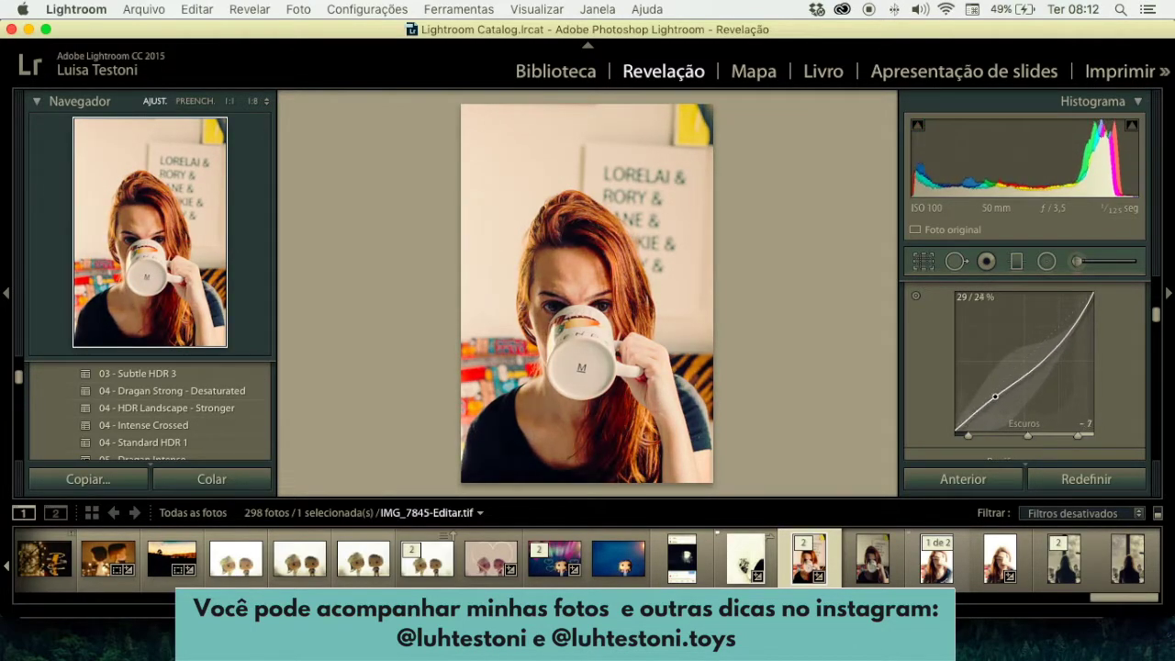
drag(1057, 329, 1060, 332)
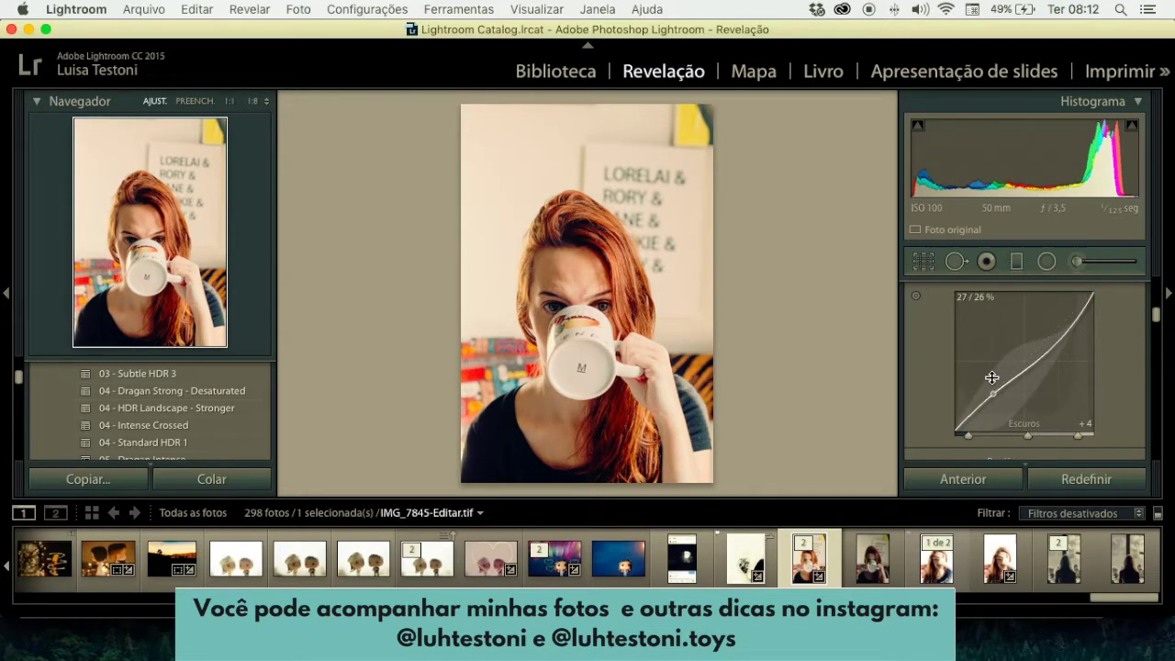
- In the Basic panel, lift Blacks to +71 and set Contrast to +51
scroll(992, 377, down, 3)
scroll(992, 377, up, 1)
scroll(992, 377, up, 1)
scroll(991, 377, up, 1)
scroll(992, 376, up, 1)
scroll(991, 376, up, 3)
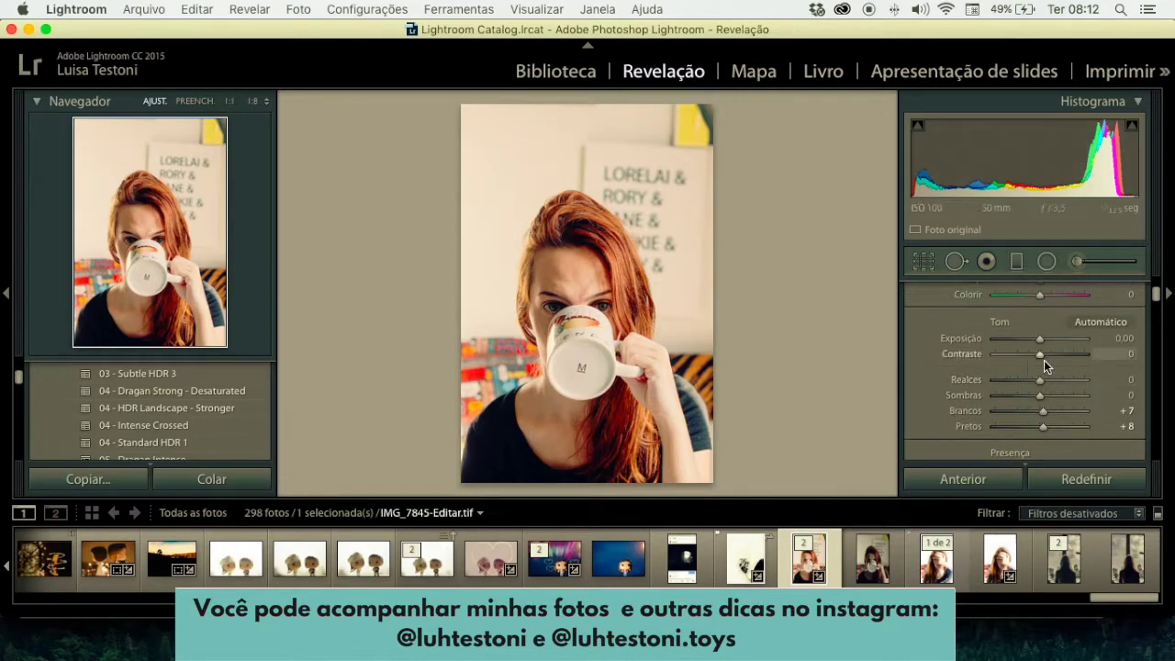
drag(1041, 355, 1064, 355)
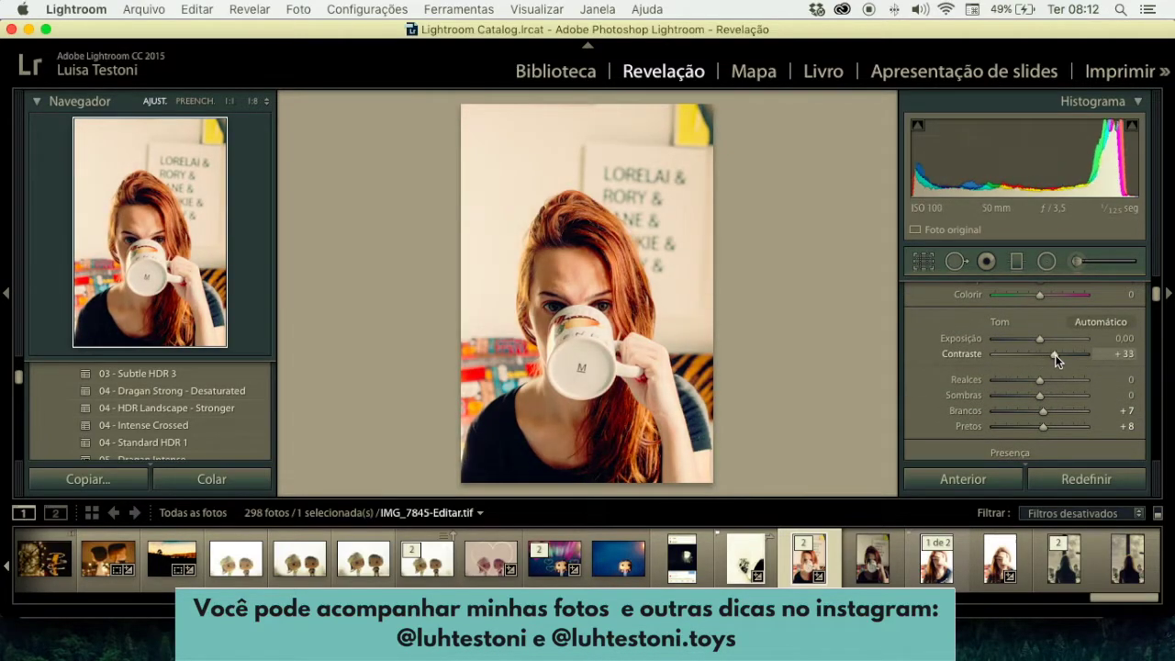
scroll(1063, 354, down, 3)
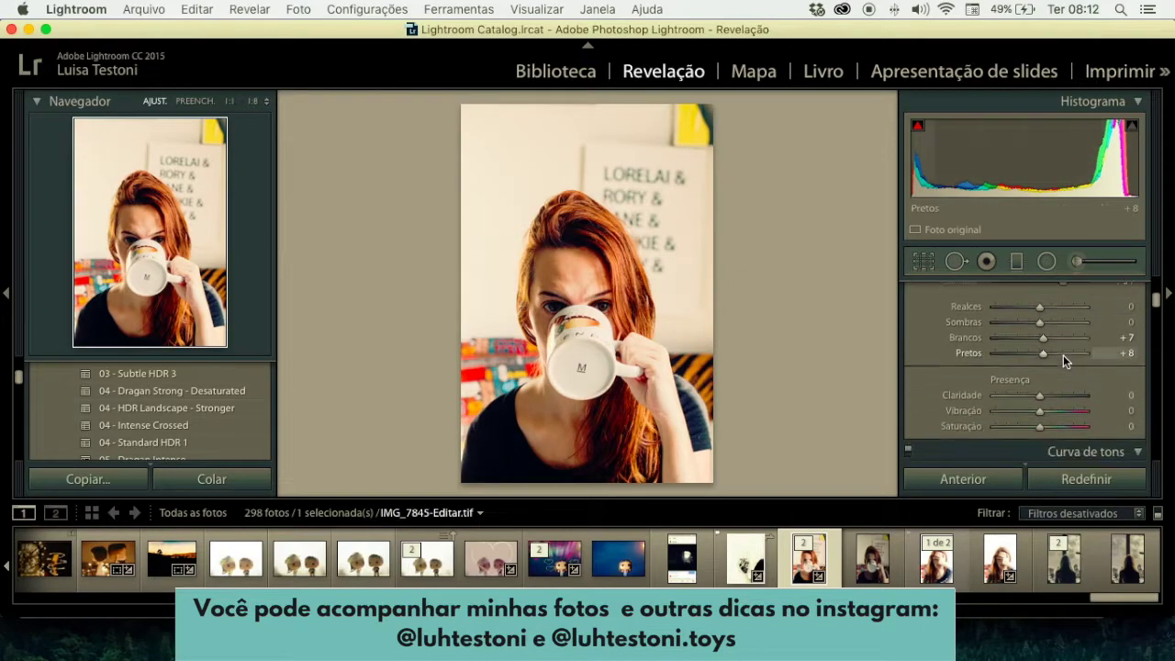
drag(1042, 333, 1069, 333)
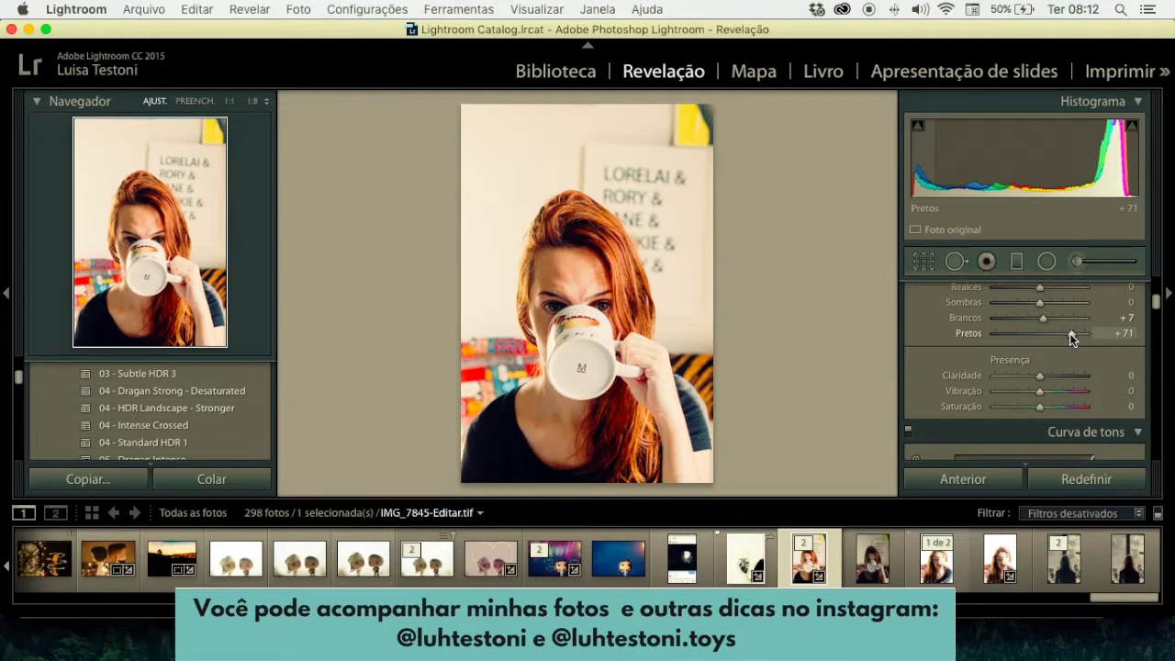
scroll(1069, 338, up, 3)
mouse_move(1055, 338)
mouse_down()
mouse_move(1022, 338)
mouse_move(1062, 338)
mouse_up()
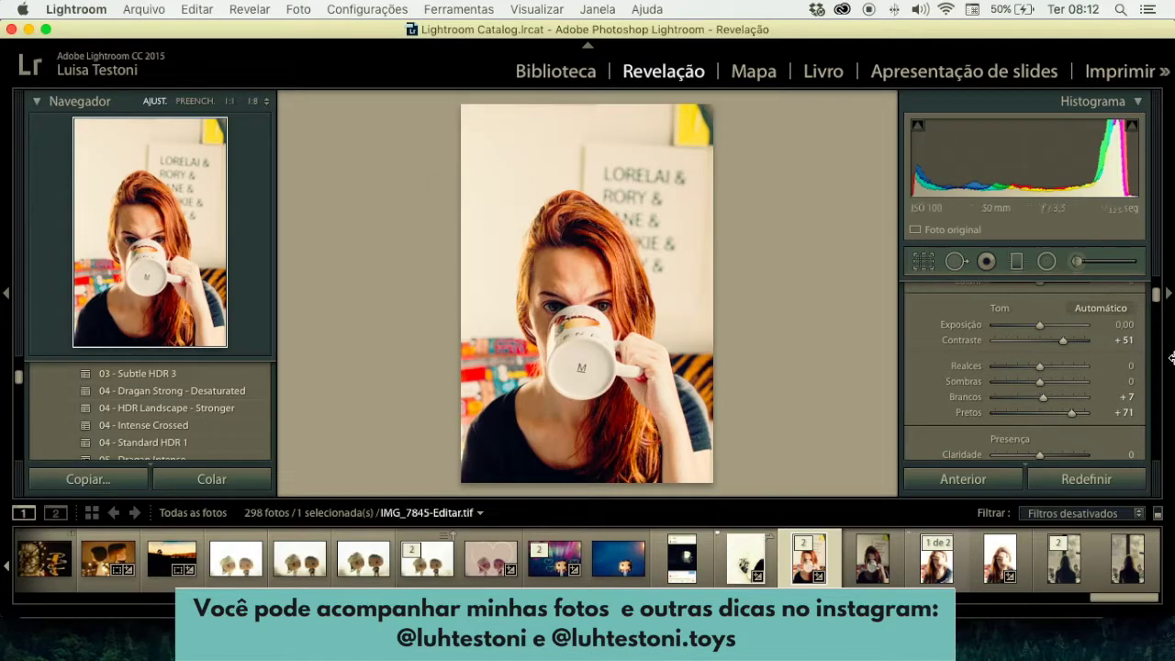
- Ease Contrast back to +14 and return to the Tone Curve panel
drag(1065, 342, 1034, 337)
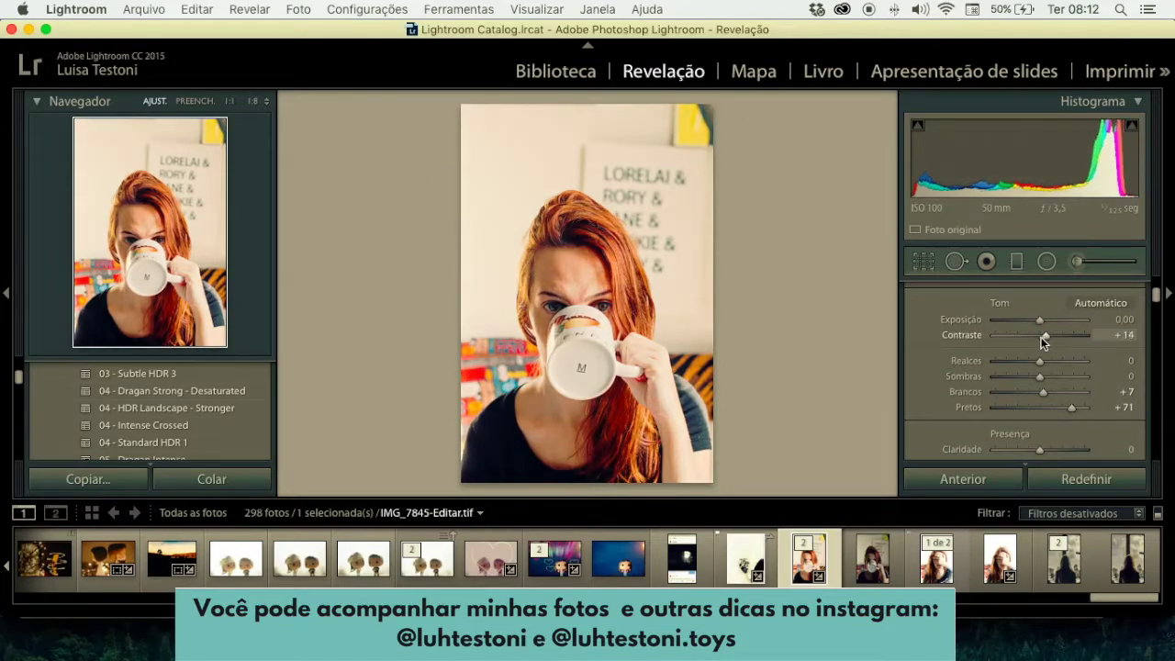
scroll(1034, 337, down, 3)
scroll(1022, 393, down, 3)
scroll(1022, 393, down, 2)
scroll(1022, 393, up, 6)
scroll(1022, 393, down, 3)
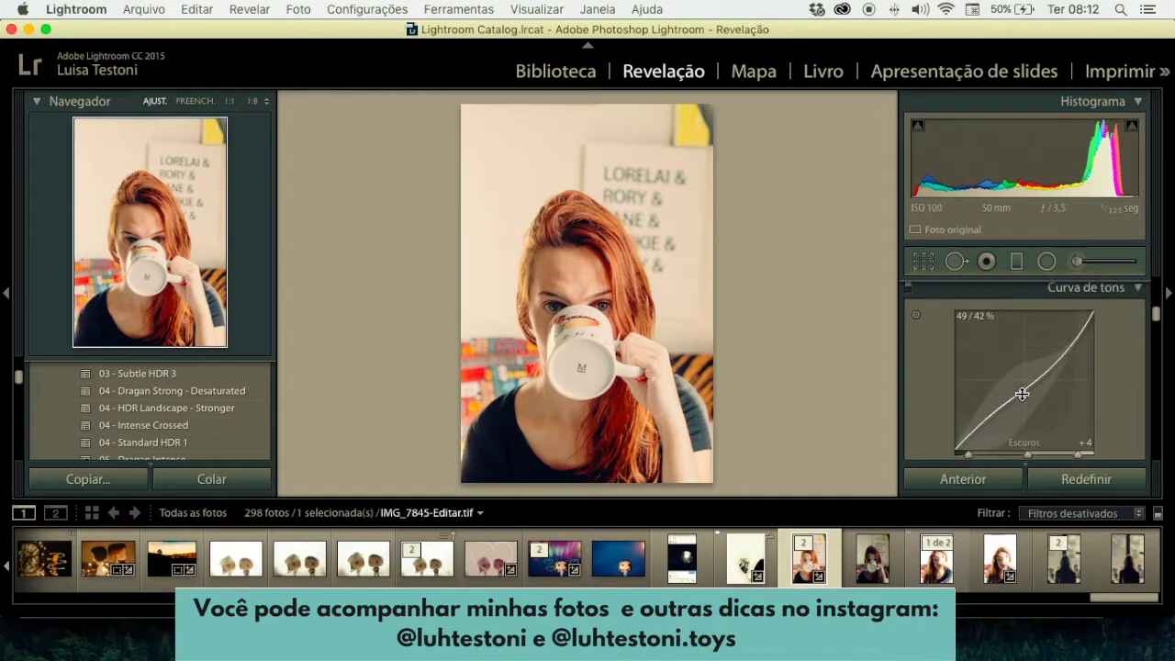
scroll(1022, 393, up, 2)
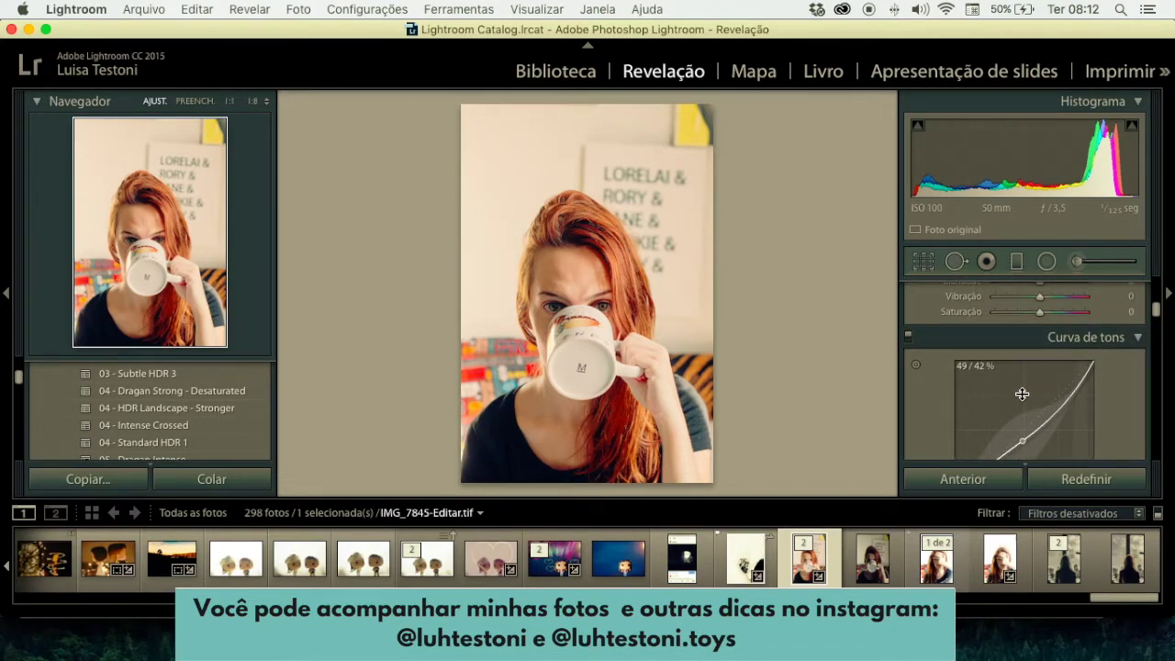